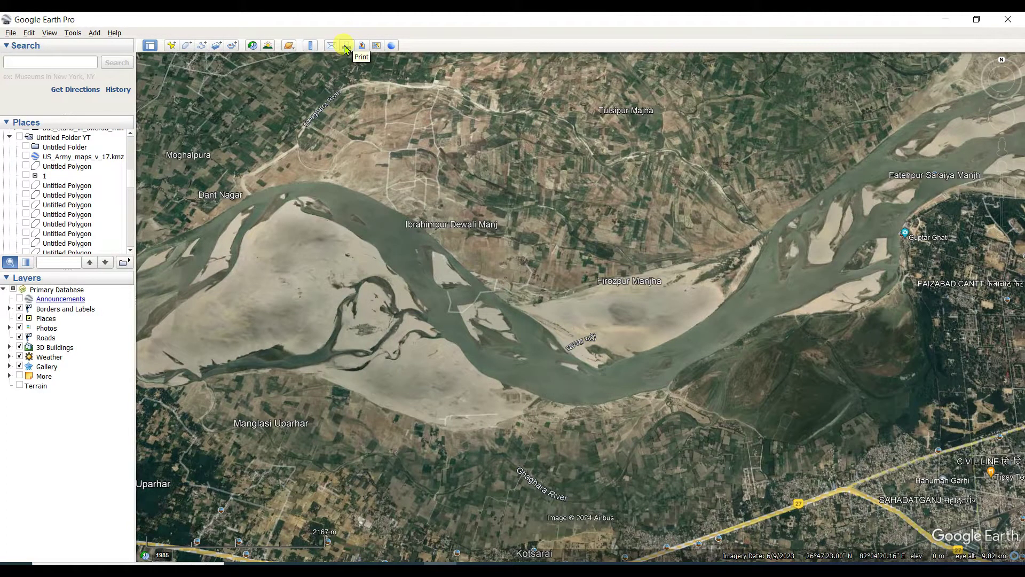
Open the Save Image map layout, then close it without saving.
left_click(362, 46)
left_click(363, 48)
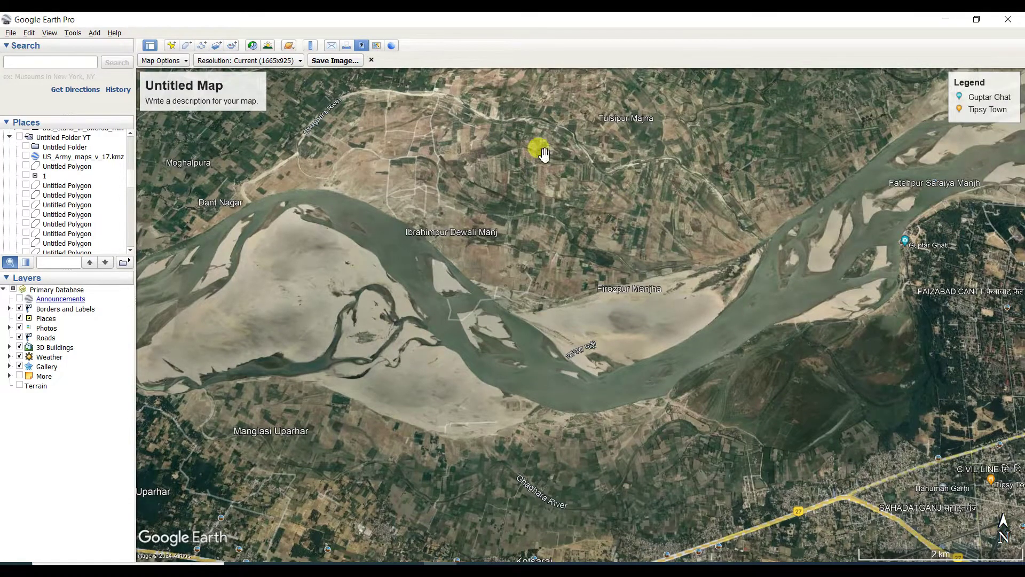
left_click(372, 61)
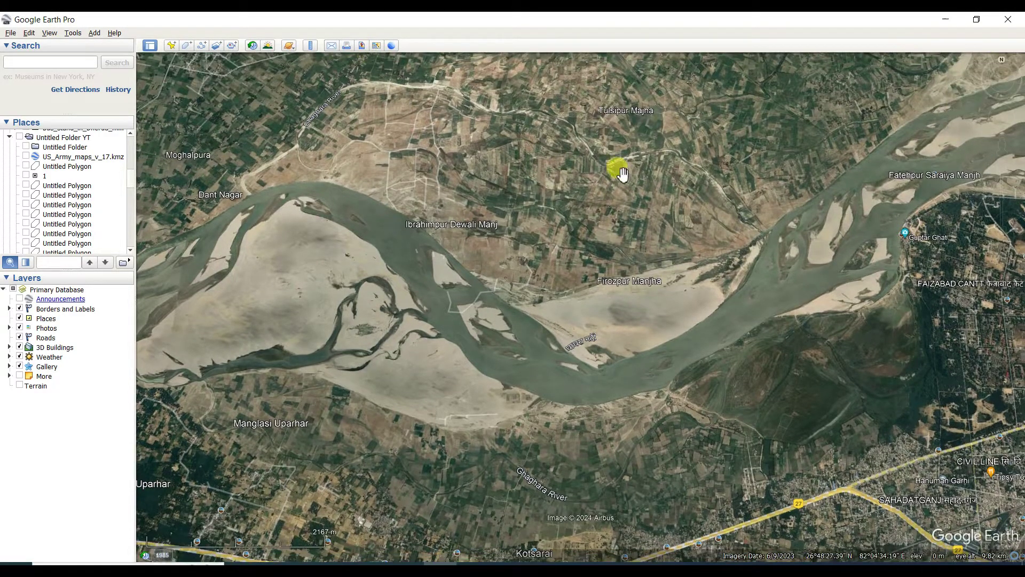
Switch historical imagery on and back to current imagery, then reopen the Save Image layout.
left_click(252, 47)
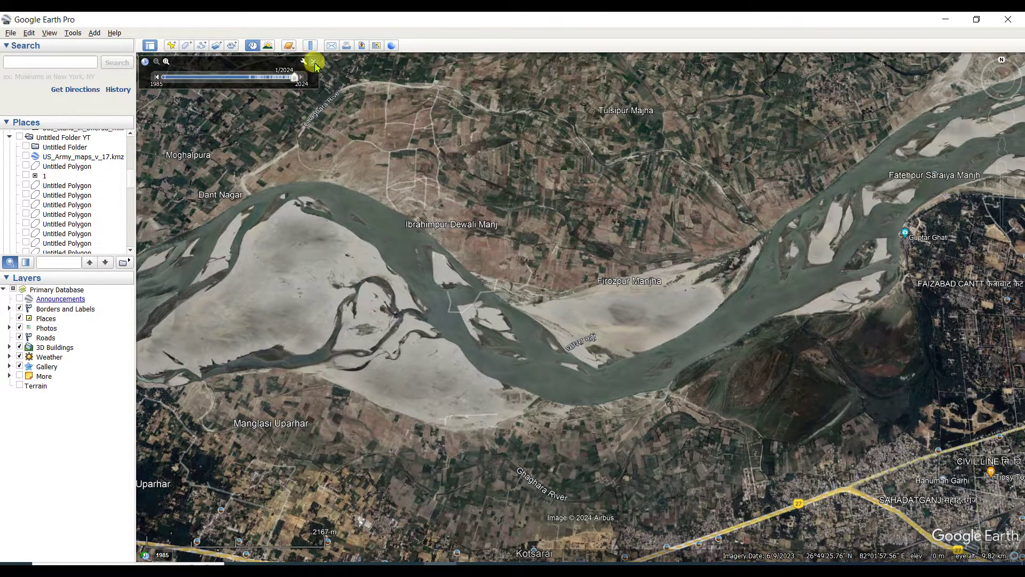
left_click(314, 63)
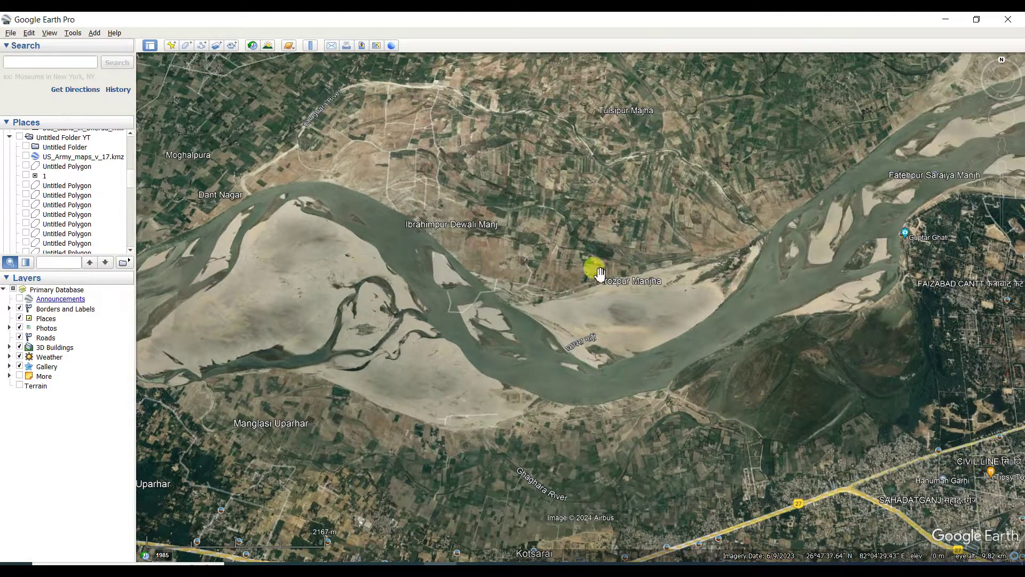
left_click(362, 47)
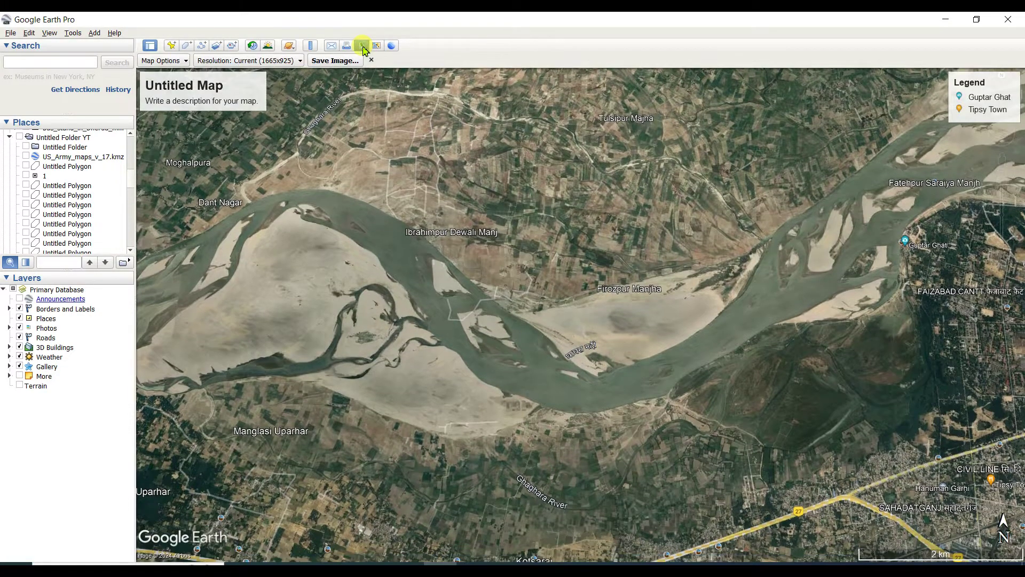
Title the map 'Ghaghra' with the description 'Near Ram Temple'.
double_click(207, 93)
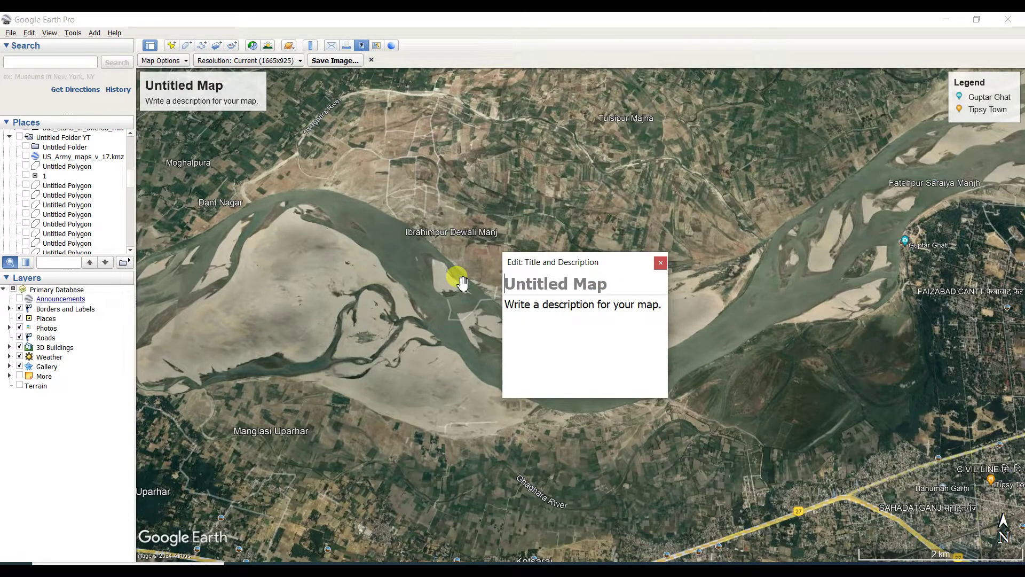
type("Gh")
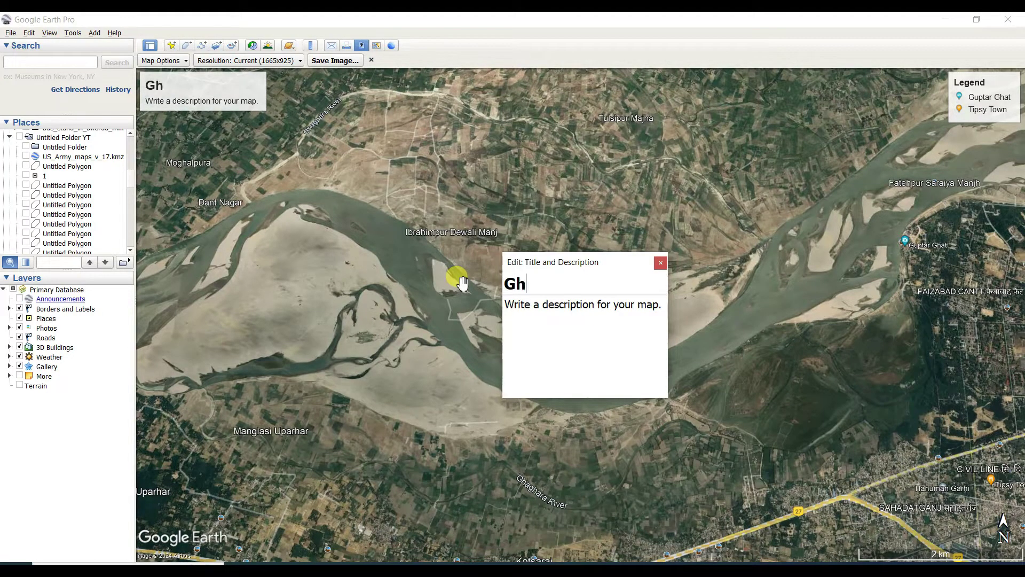
type("aghra")
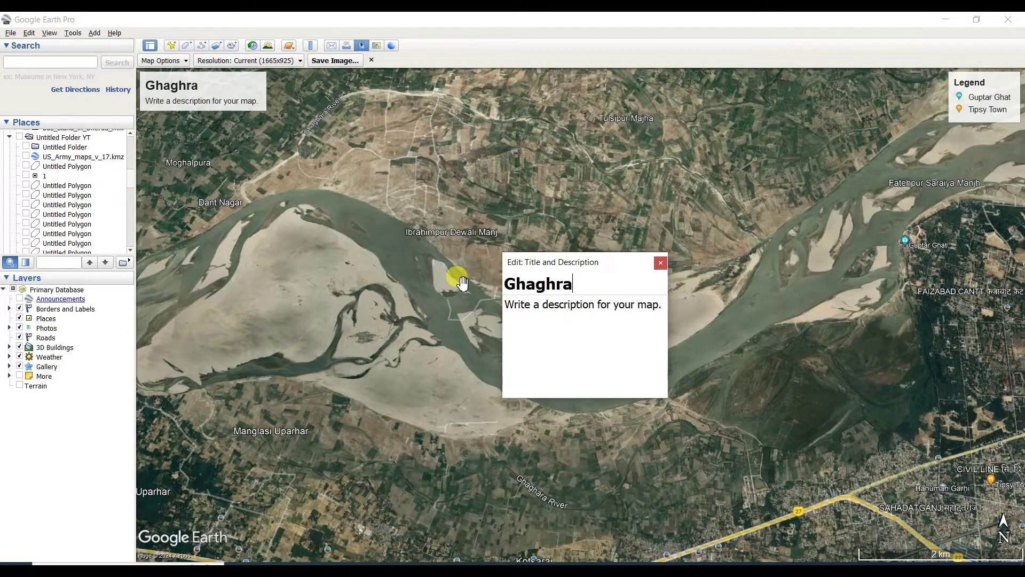
left_click(531, 306)
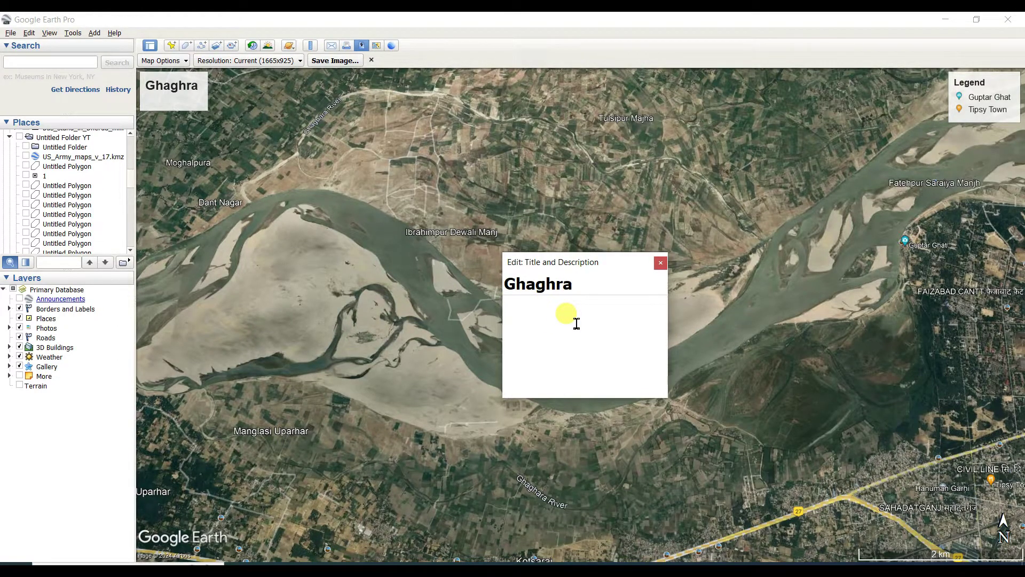
type("Near Ram Tem")
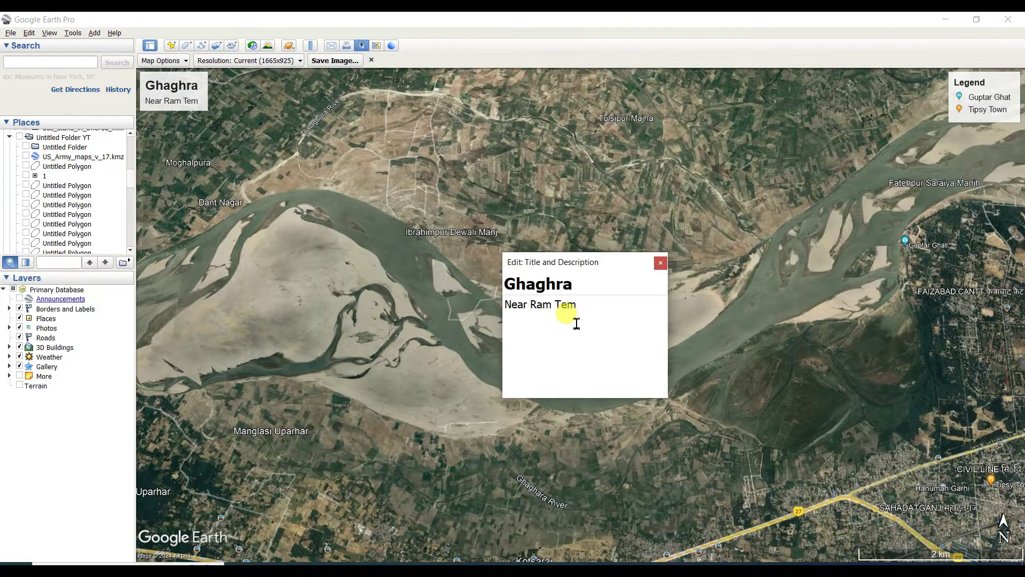
type("ple")
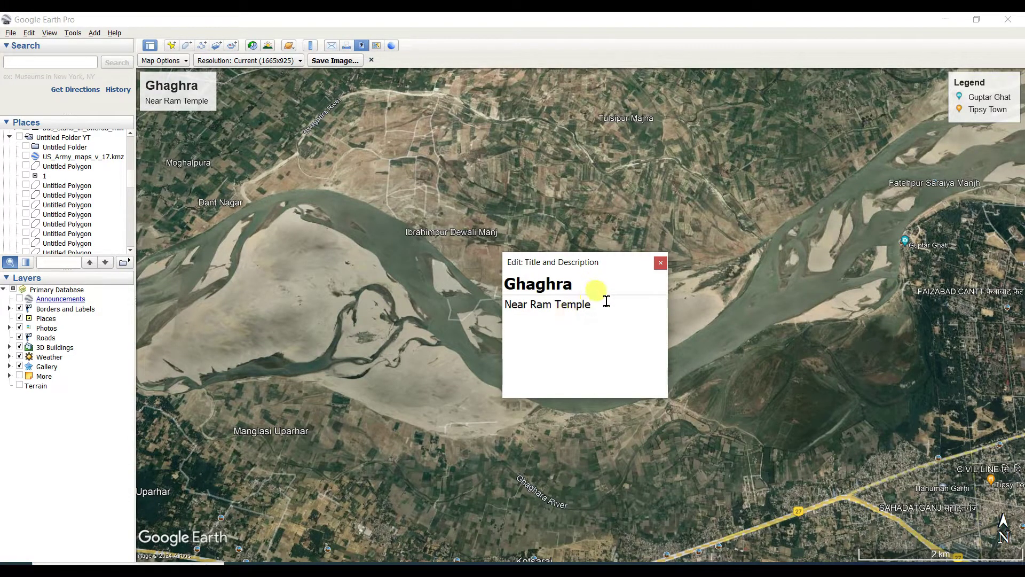
left_click(685, 293)
Drag the Ghaghra title box to mid-map above the river.
left_click(175, 94)
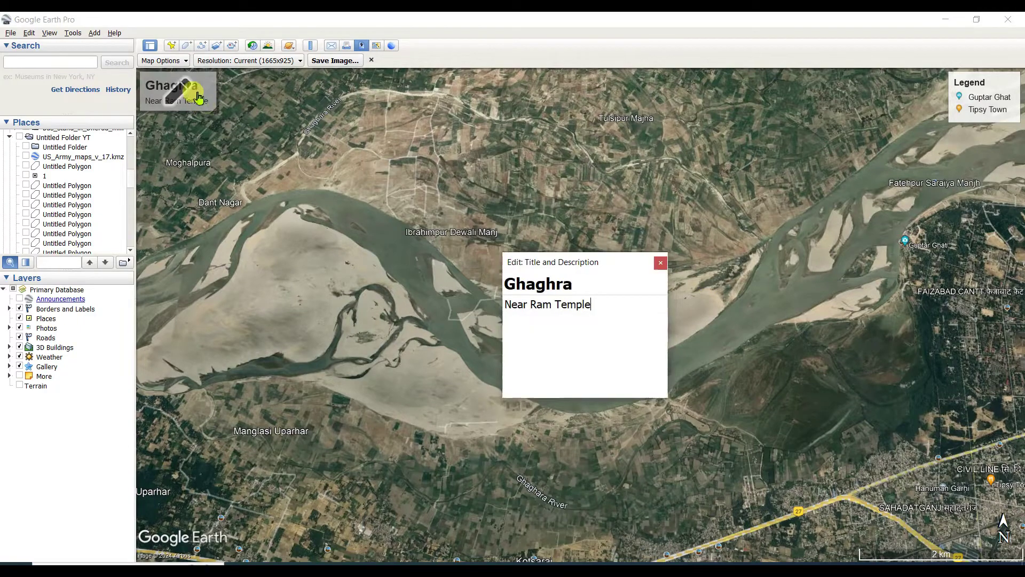
left_click(705, 275)
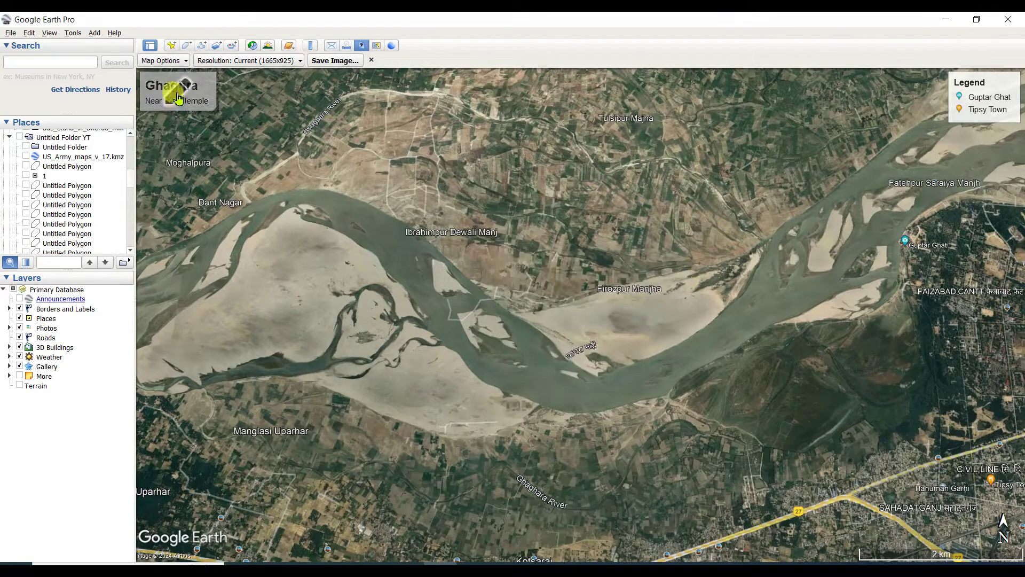
left_click_drag(167, 92, 375, 166)
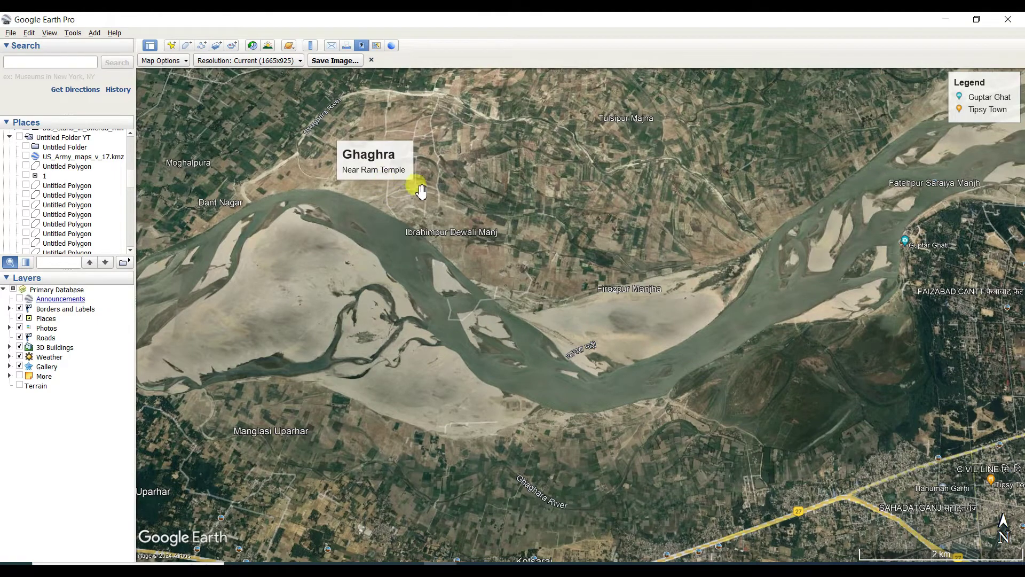
Rename the Hanuman Garhi legend entry to river and clear the Tipsy Town and Guptar Ghat names.
double_click(980, 93)
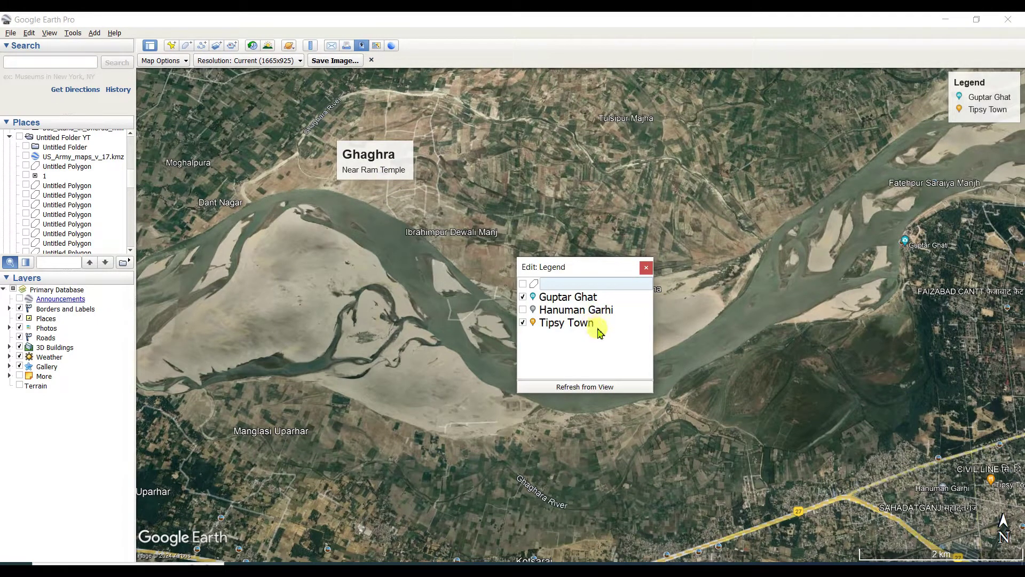
left_click(597, 311)
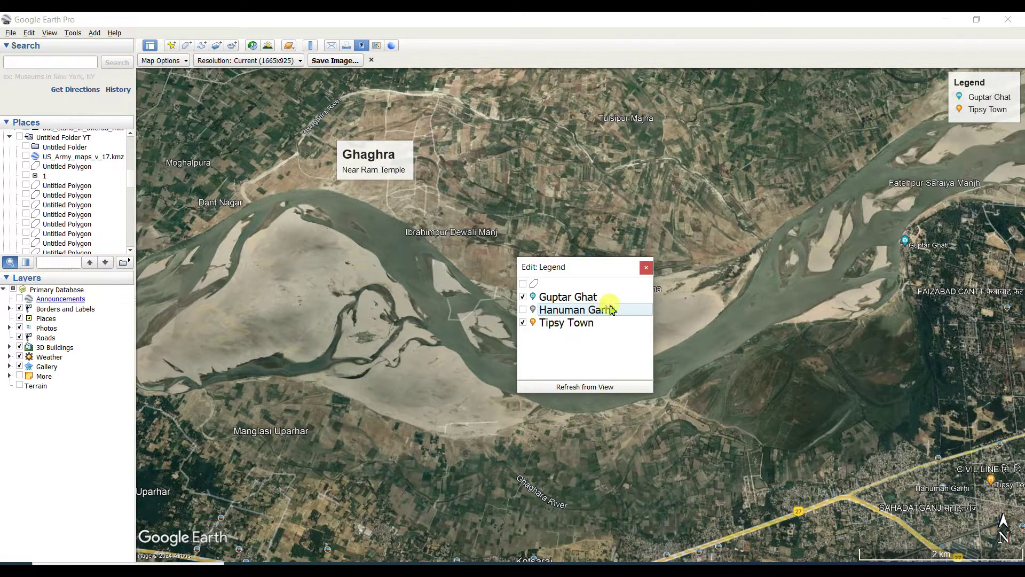
left_click(573, 309)
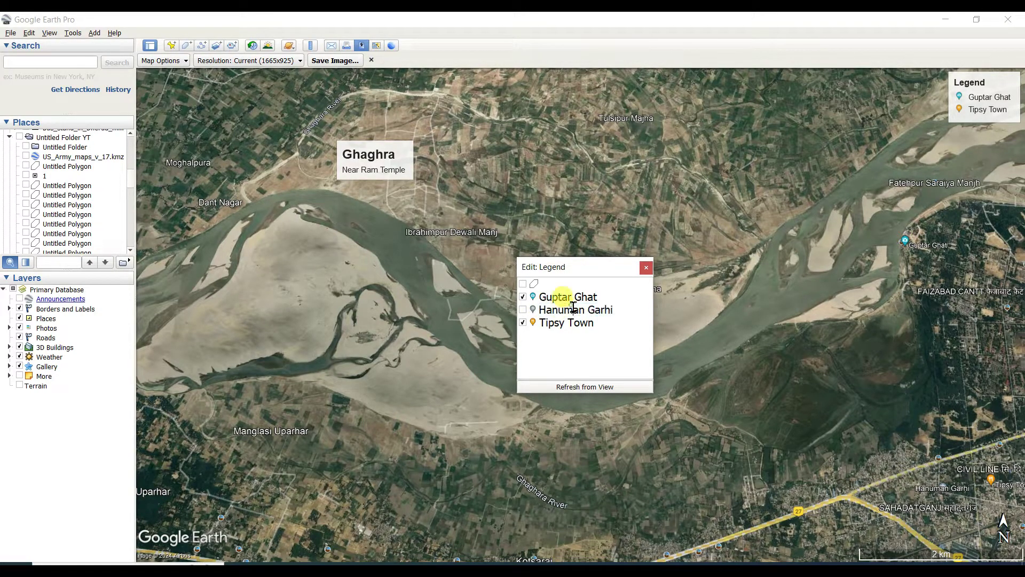
double_click(608, 315)
type("river")
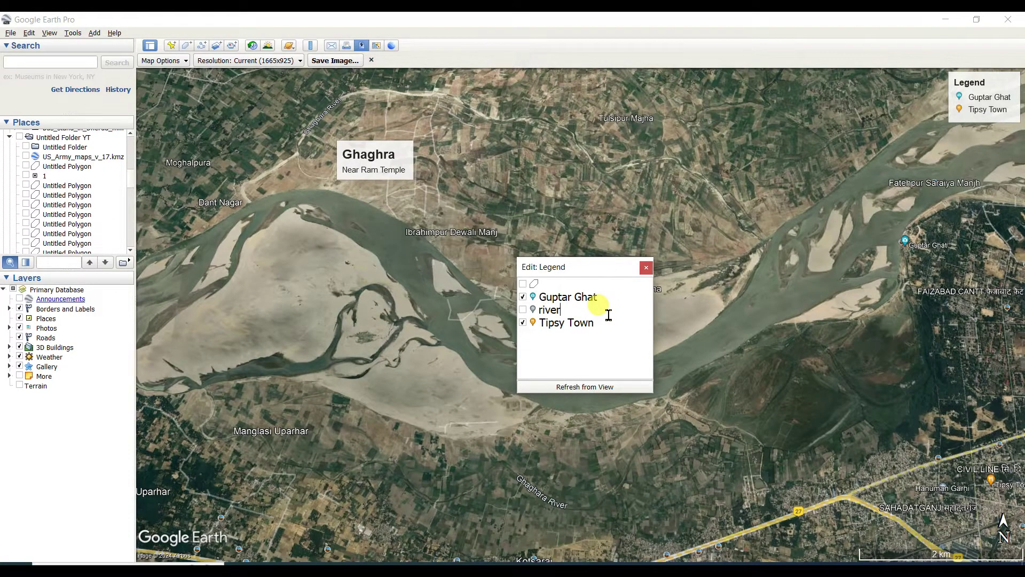
left_click(593, 322)
left_click(594, 322)
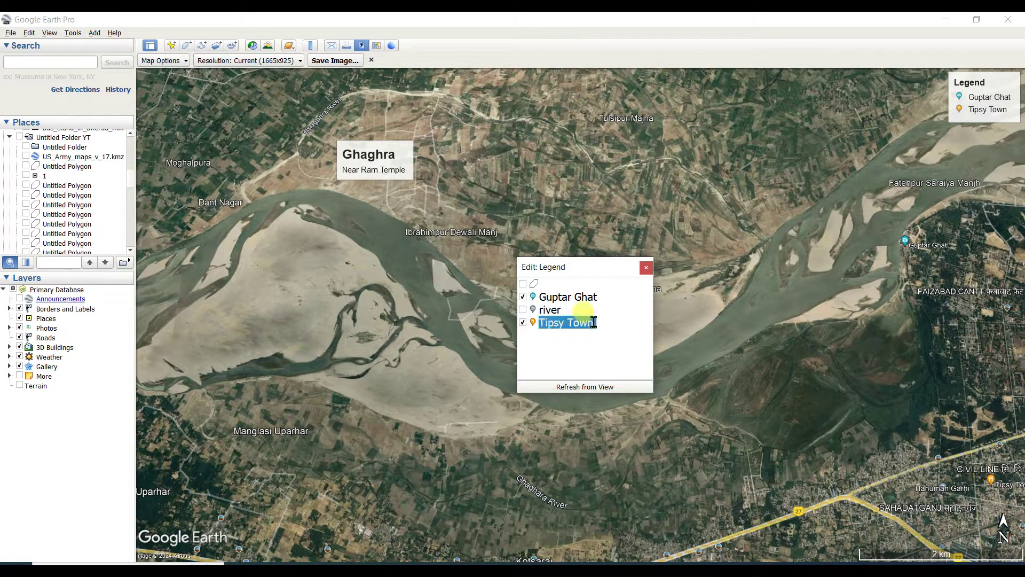
key("BackSpace")
left_click(584, 297)
left_click(585, 310)
key("BackSpace")
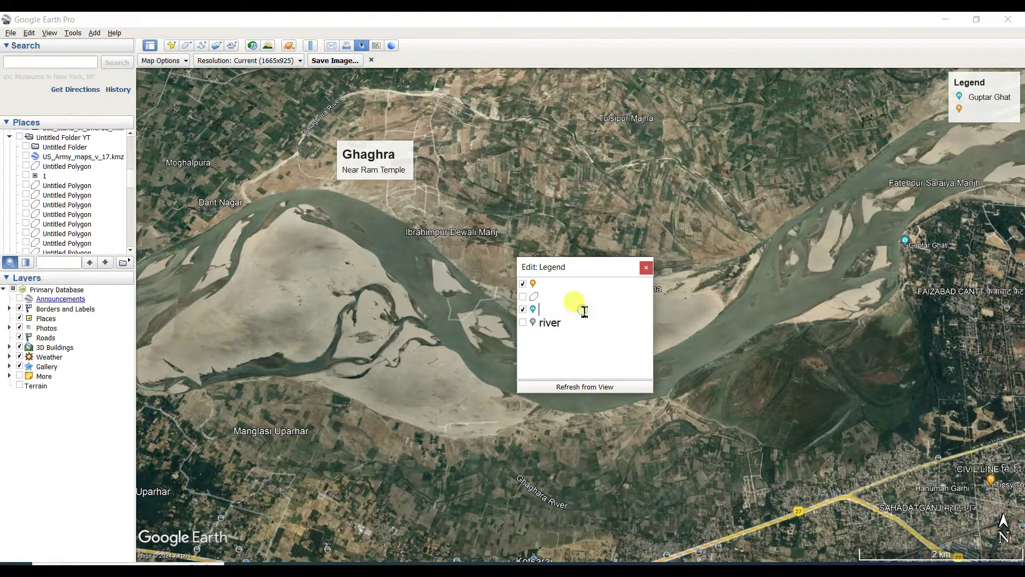
left_click(727, 293)
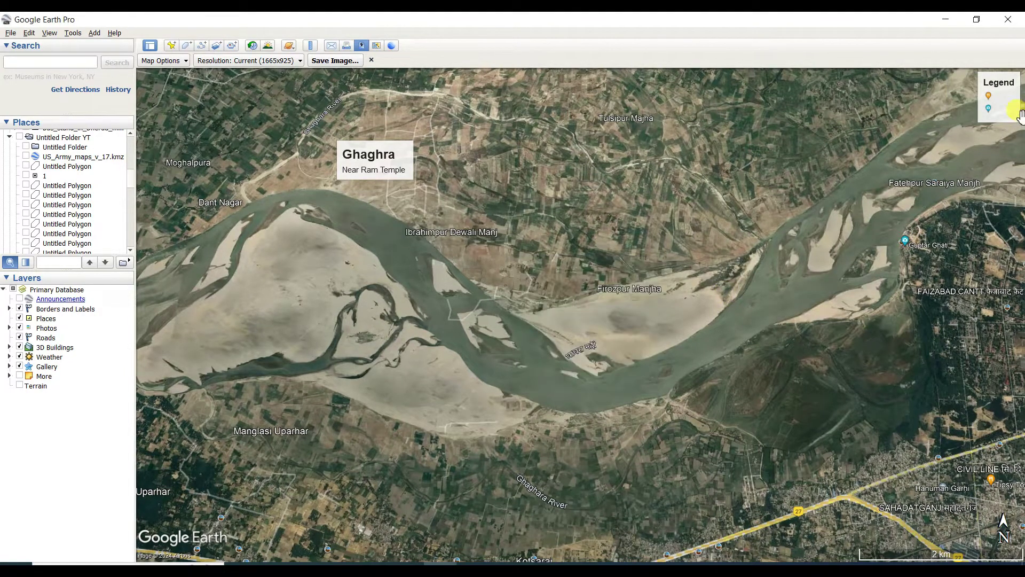
Show only the river entry in the legend and drag the legend inward from the top-right corner.
left_click(999, 96)
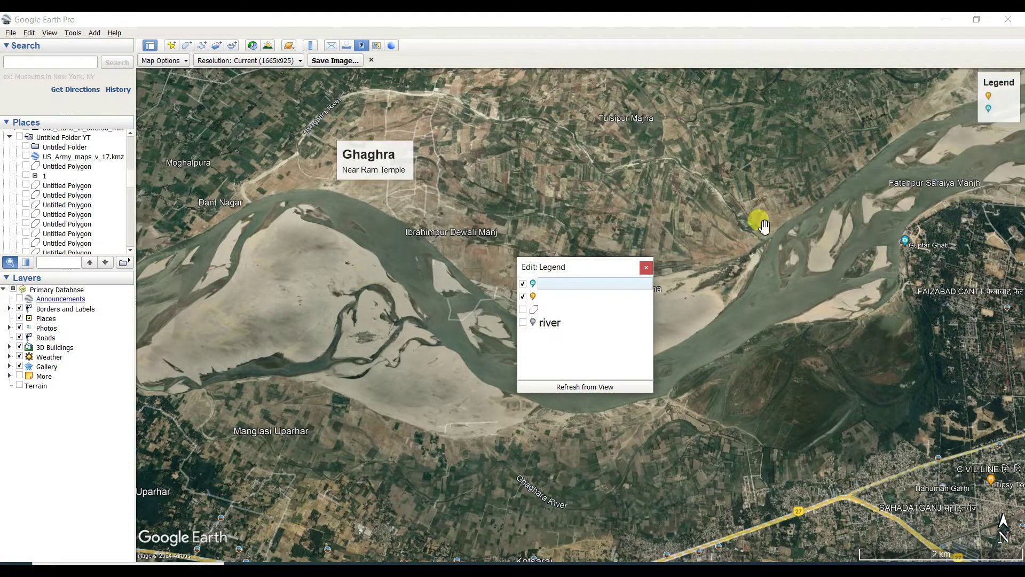
left_click(523, 322)
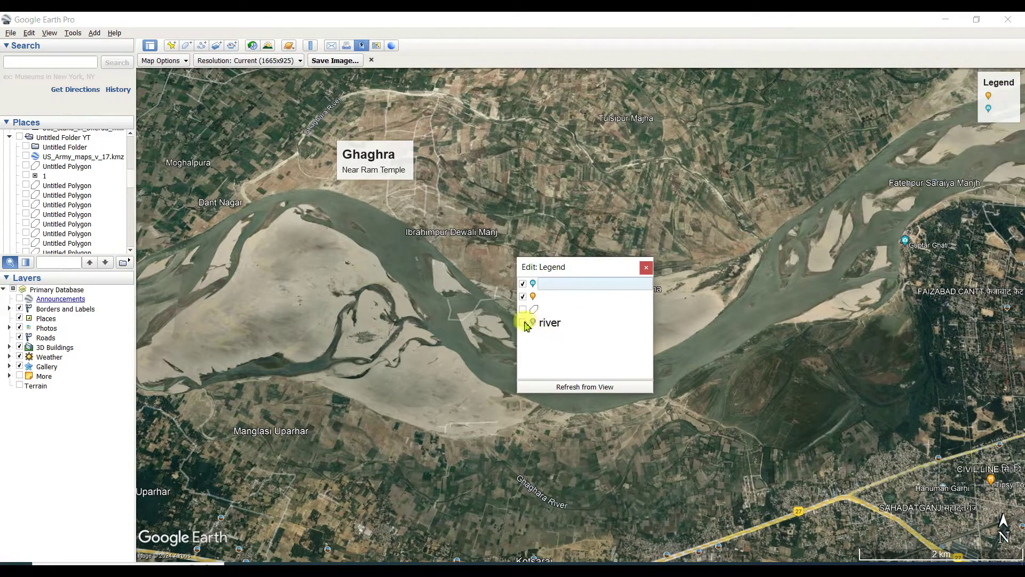
left_click(523, 283)
left_click(523, 296)
left_click(789, 194)
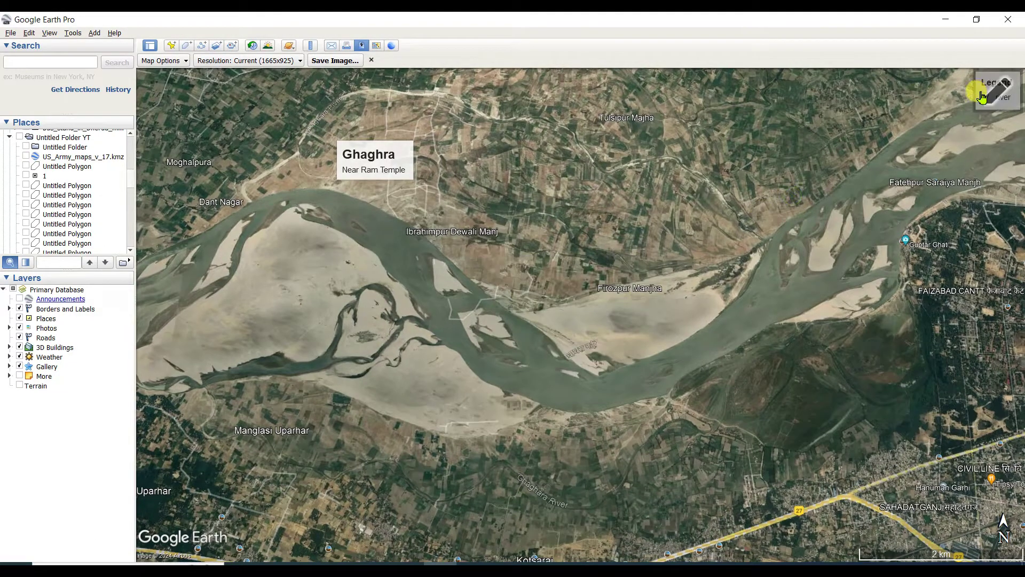
left_click_drag(982, 96, 879, 132)
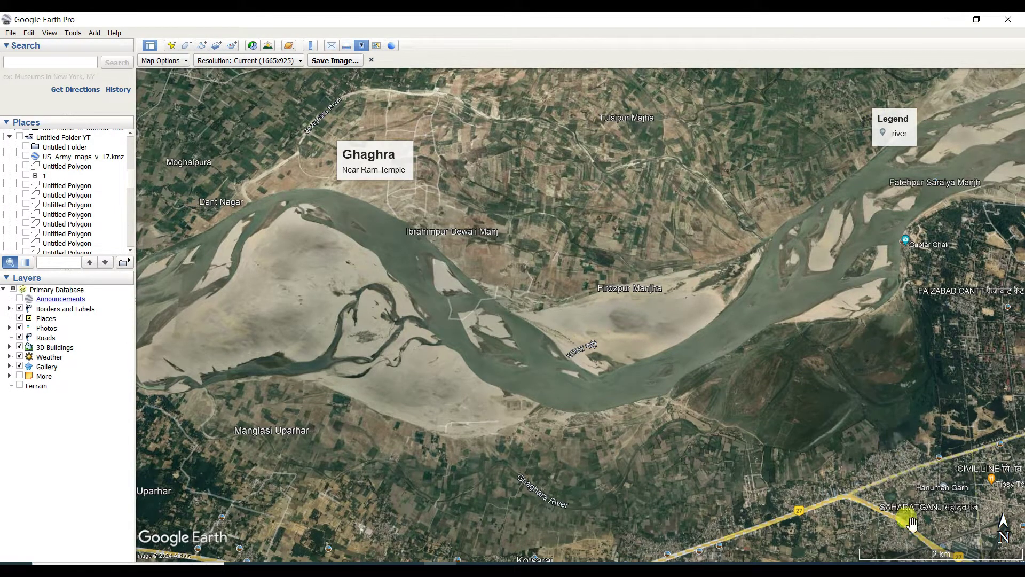
Place the 2 km scale bar beside the river's southern bank with the north arrow just above it.
left_click_drag(928, 559, 776, 399)
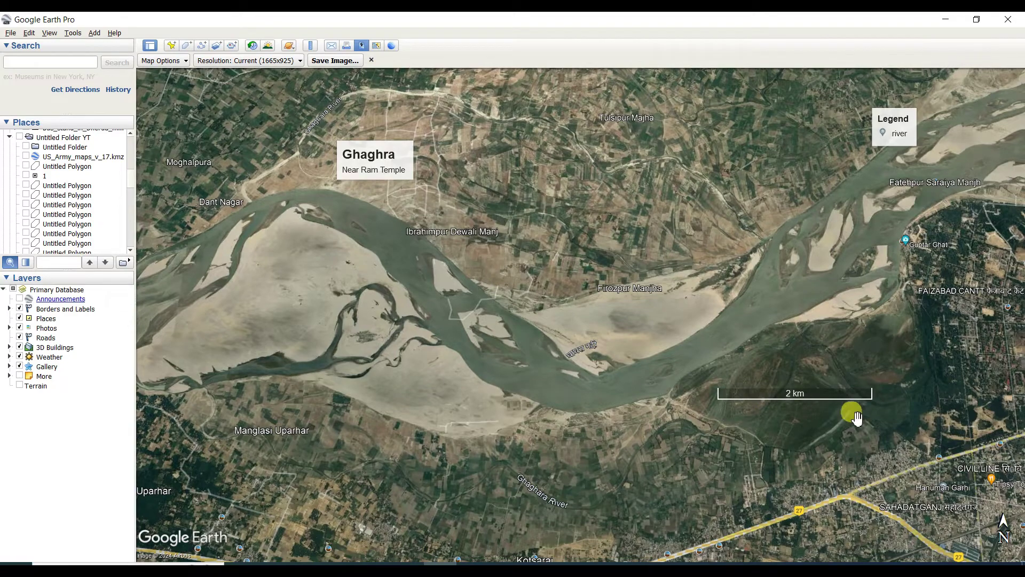
left_click_drag(808, 394, 829, 398)
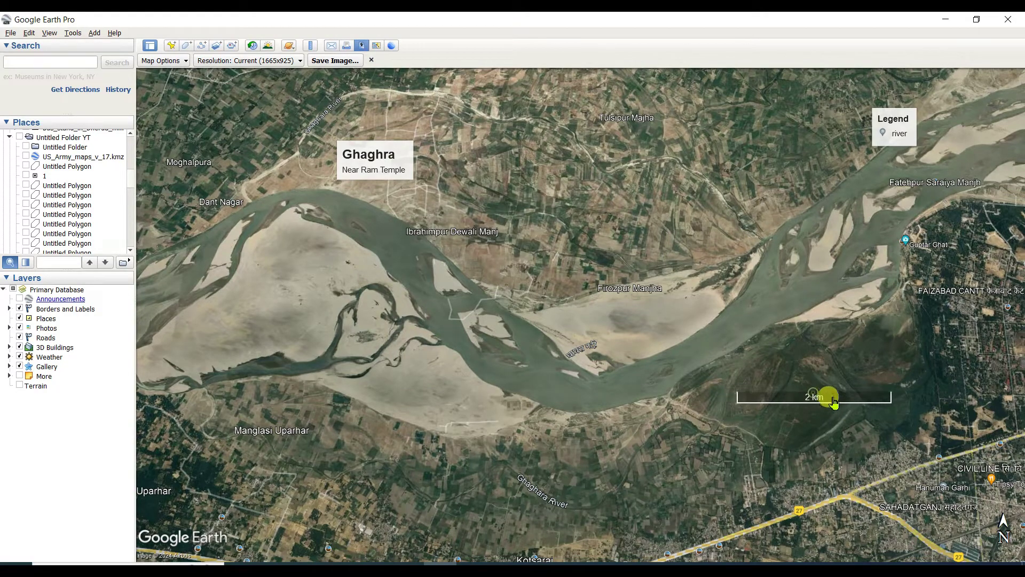
left_click_drag(996, 521, 815, 372)
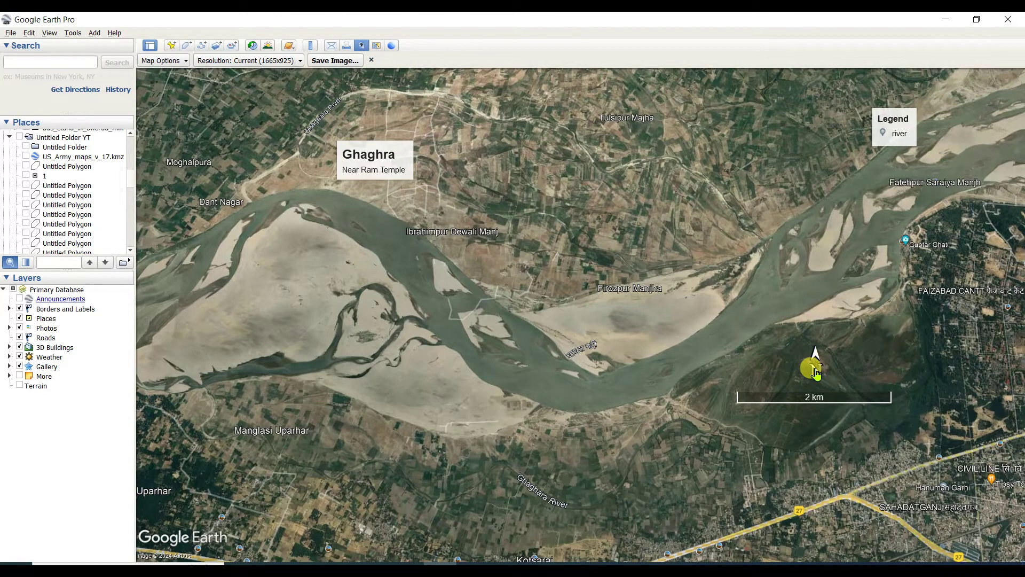
Review the Map Options and keep the output resolution unchanged.
left_click(184, 62)
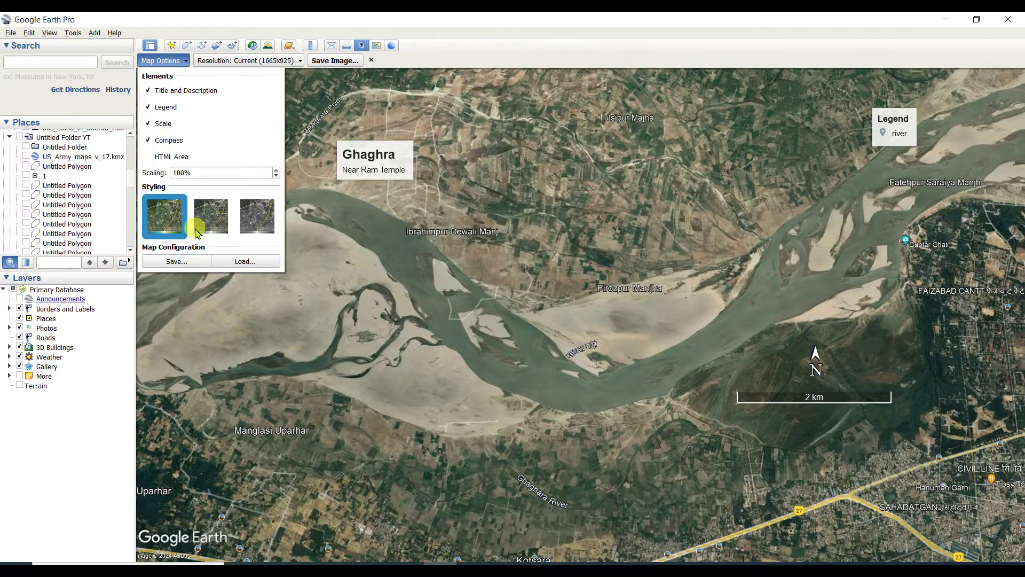
left_click(439, 61)
left_click(273, 61)
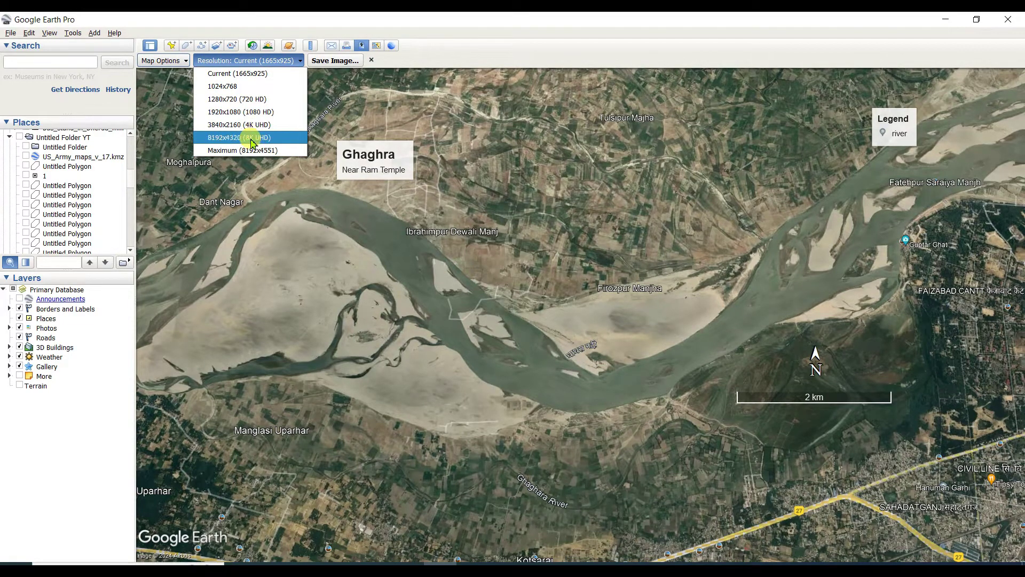
left_click(426, 53)
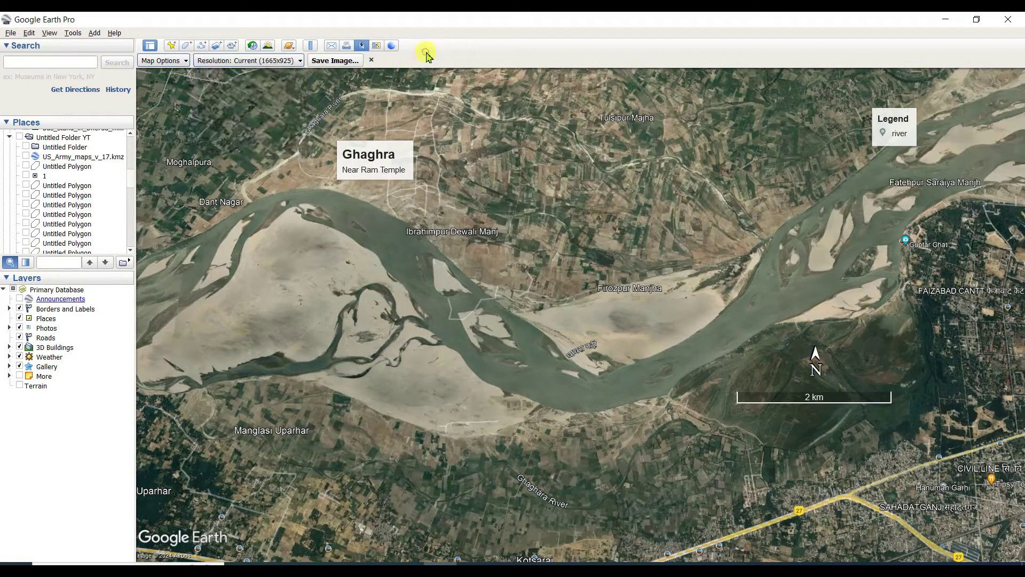
Save the map layout as JPEG 'd' in the Google Earth folder.
left_click(338, 61)
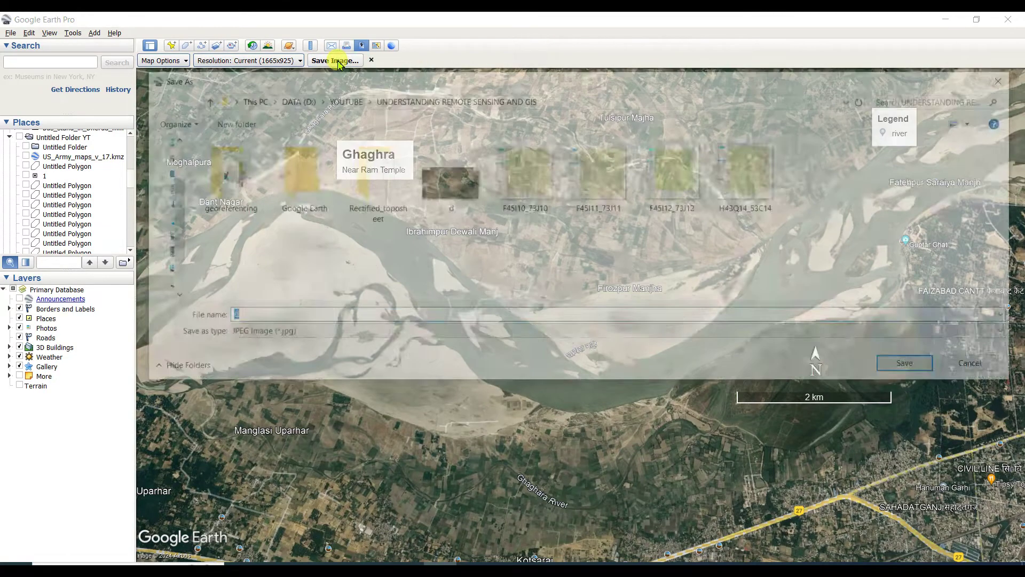
left_click(303, 183)
double_click(303, 183)
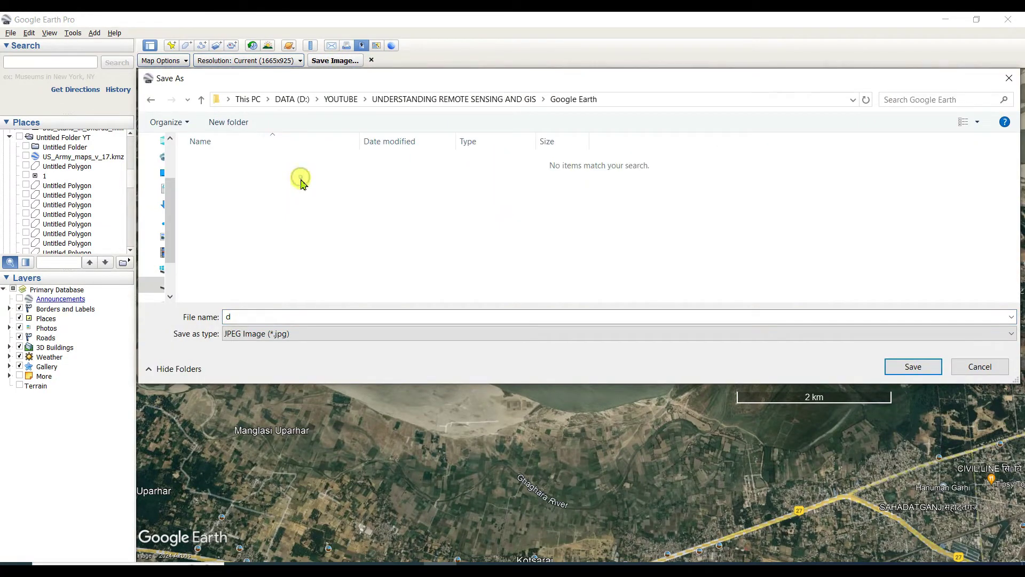
left_click(913, 368)
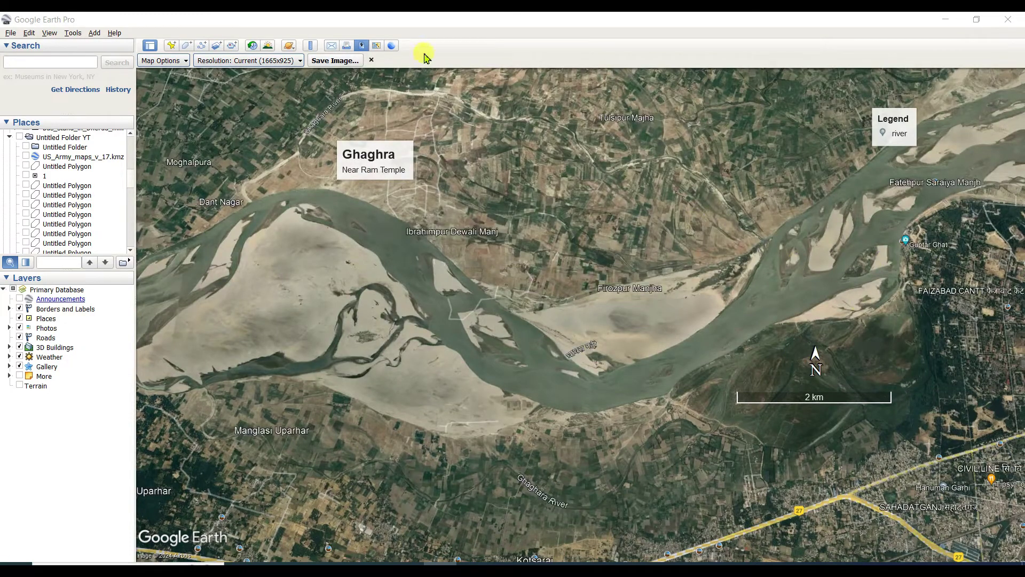
left_click(346, 46)
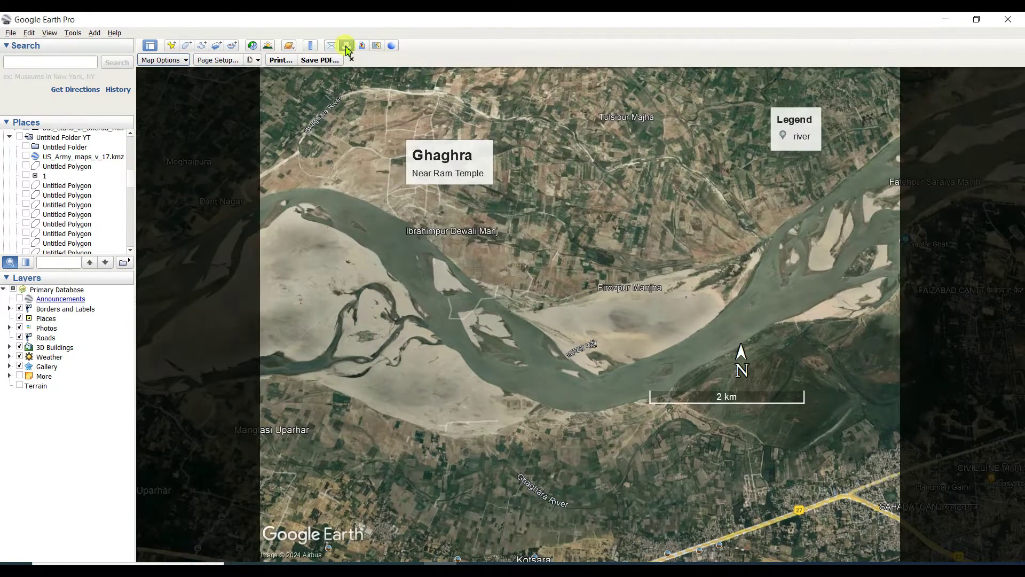
Check Page Setup and Map Options without changes, then exit the Print layout.
left_click(230, 60)
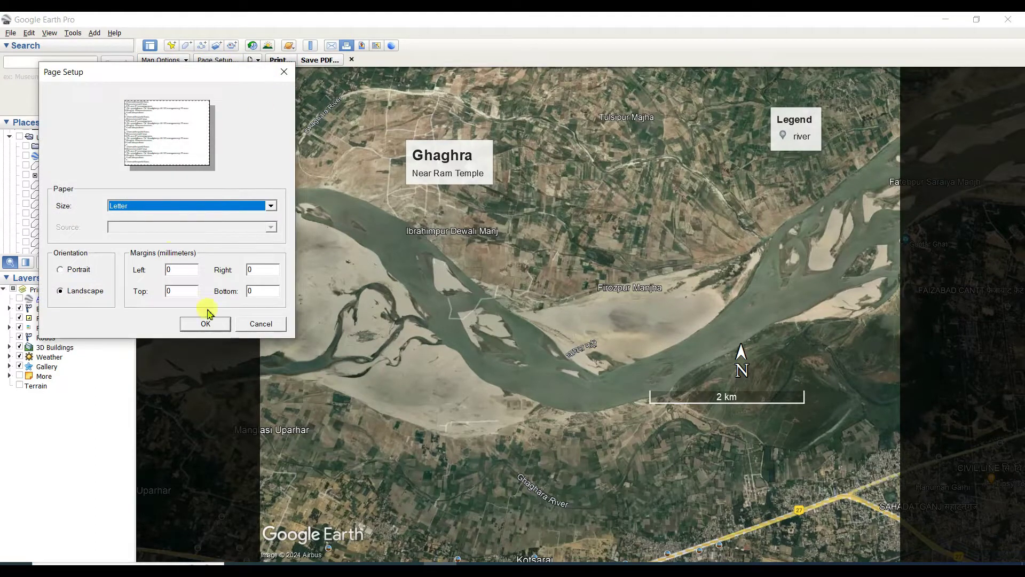
left_click(281, 68)
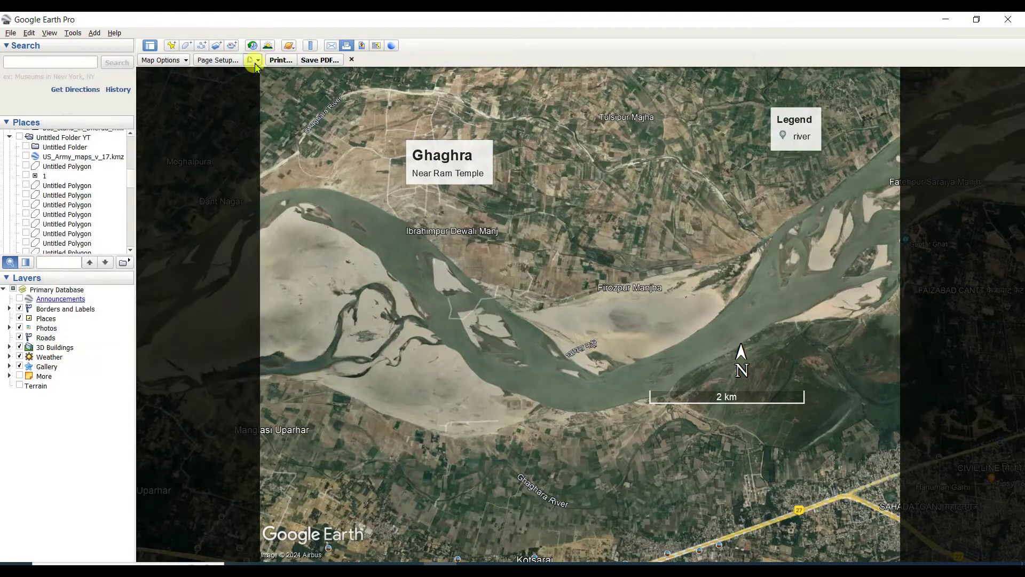
left_click(183, 60)
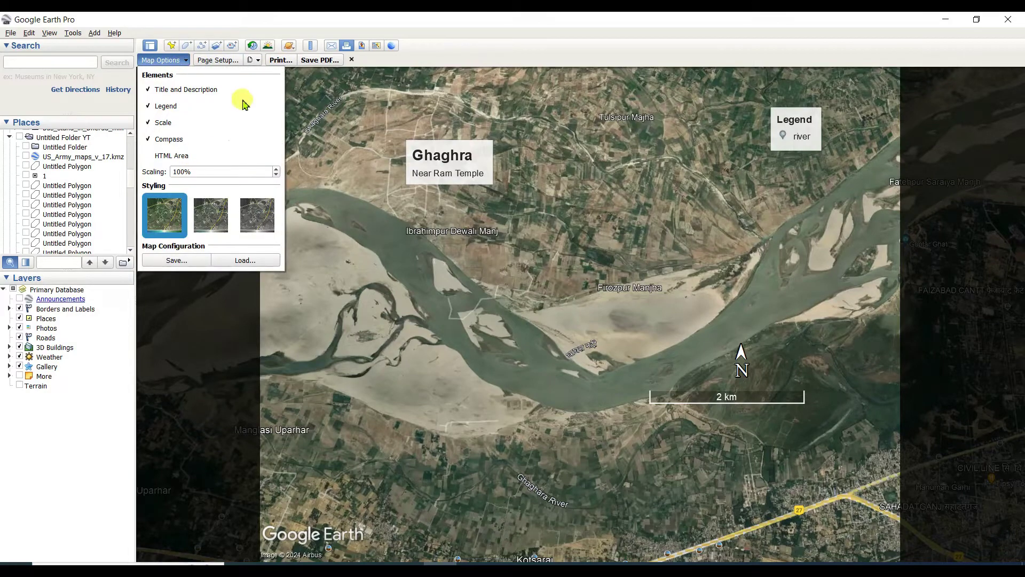
left_click(344, 60)
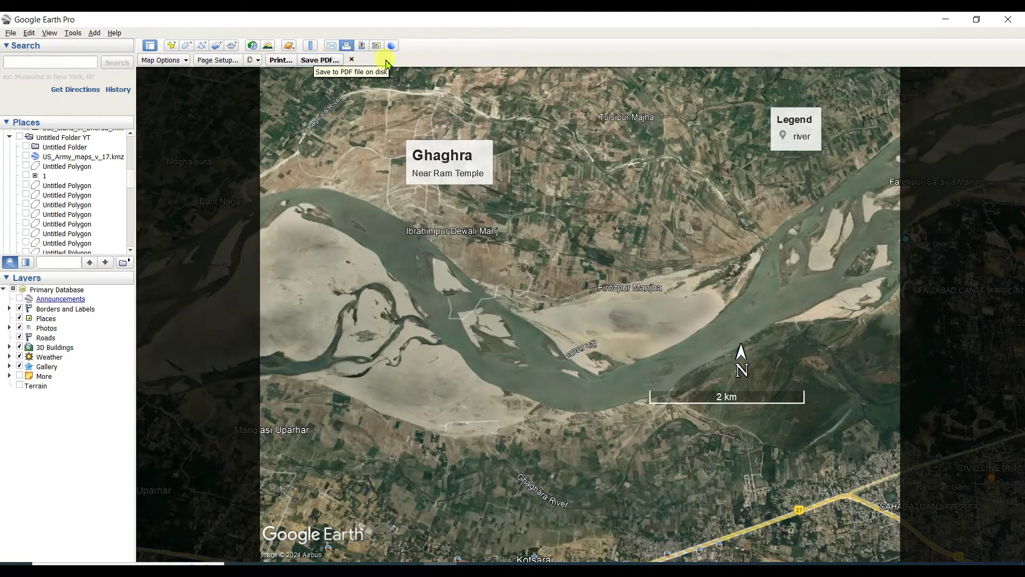
left_click(351, 60)
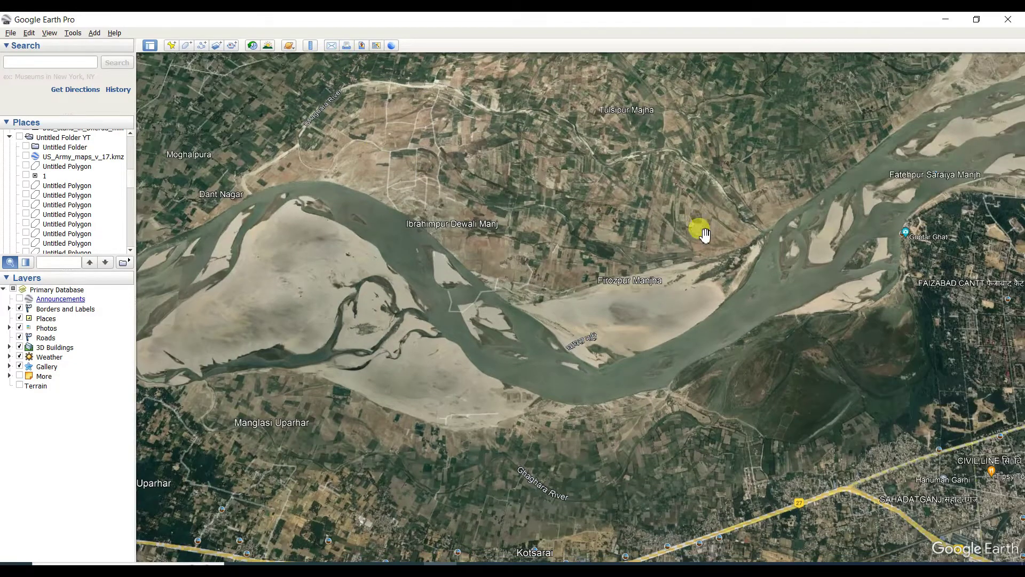